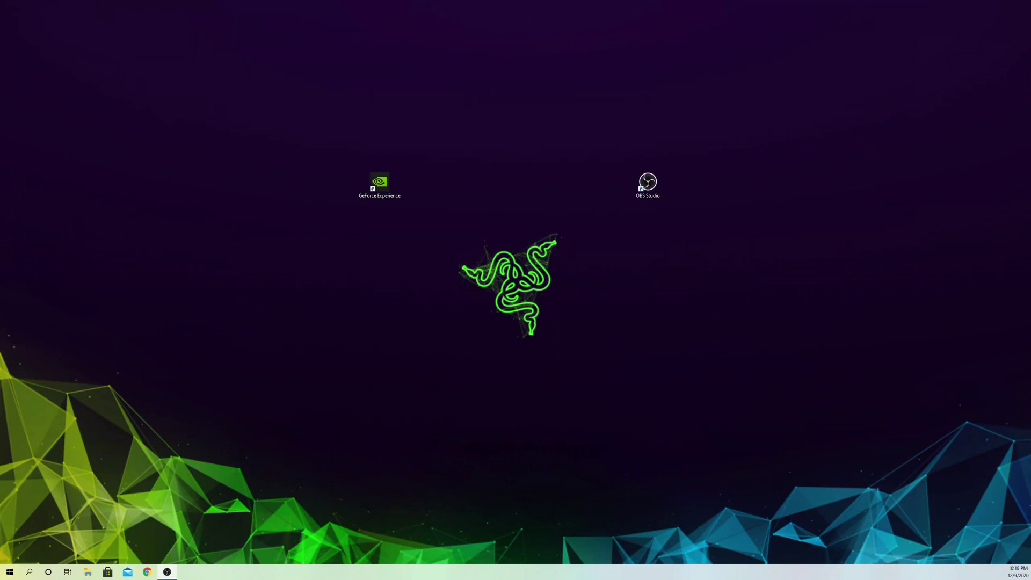
Place the Streamlabs OBS shortcut beside OBS Studio, run it as administrator, then close it.
{"action": "left_click_drag", "start_coordinate": [366, 135], "coordinate": [604, 209]}
{"action": "left_click", "coordinate": [608, 234]}
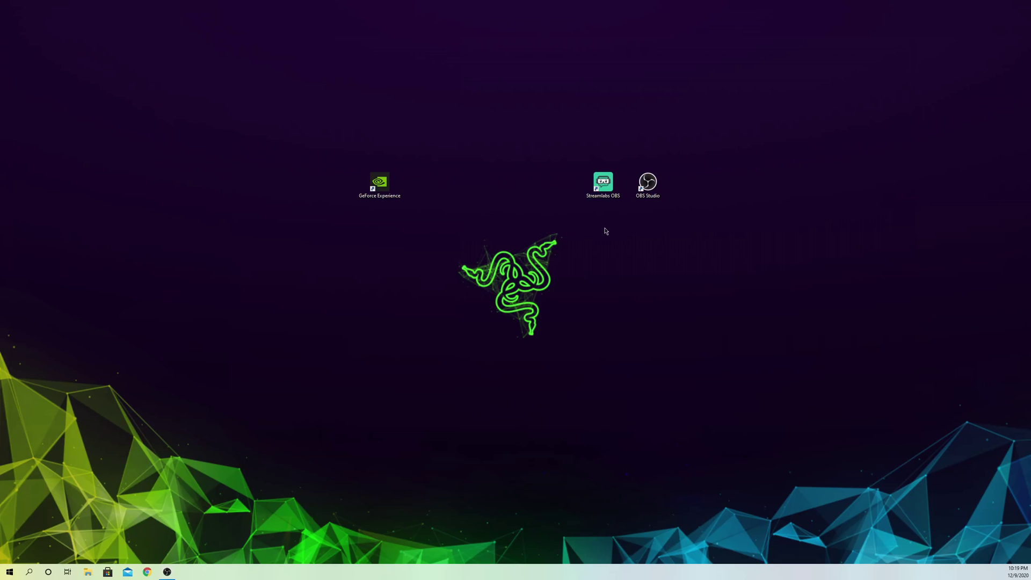
{"action": "left_click", "coordinate": [602, 184]}
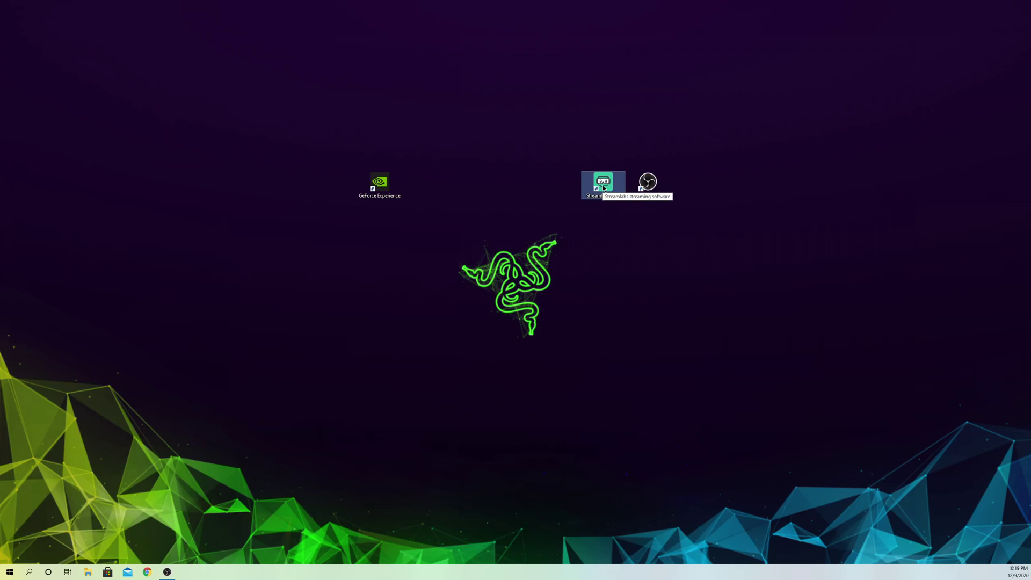
{"action": "right_click", "coordinate": [603, 188]}
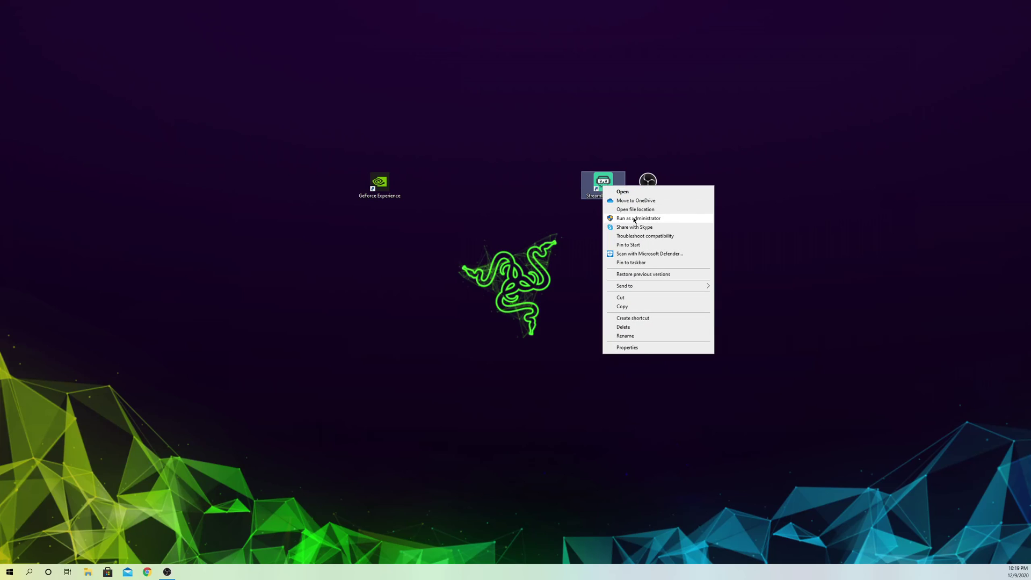
{"action": "left_click", "coordinate": [664, 220]}
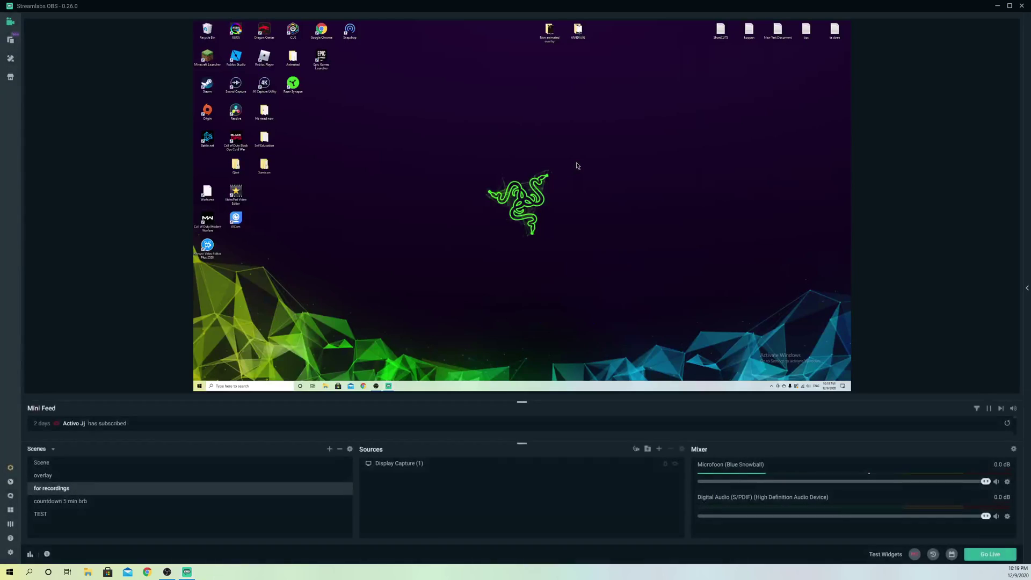
{"action": "left_click", "coordinate": [1022, 6]}
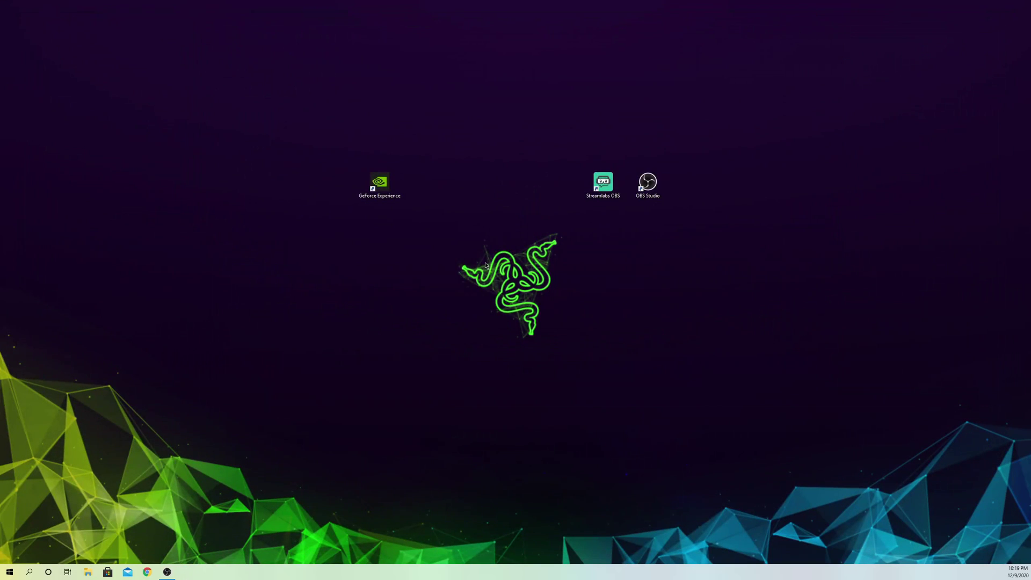
Search 'SETTING' to open Settings, then reach the firewall page through Network & Internet.
{"action": "left_click", "coordinate": [30, 572]}
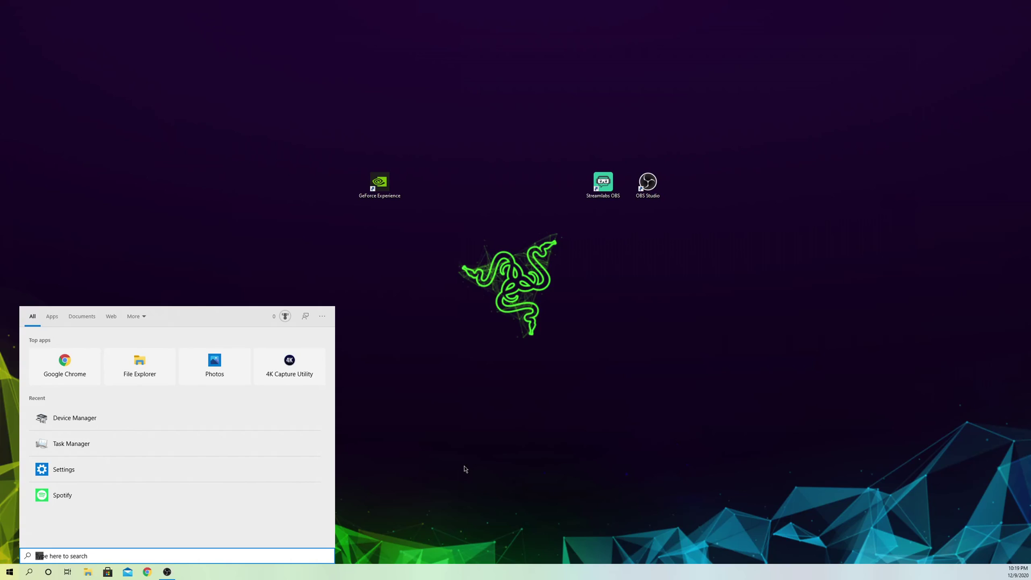
{"action": "type", "text": "SETTING"}
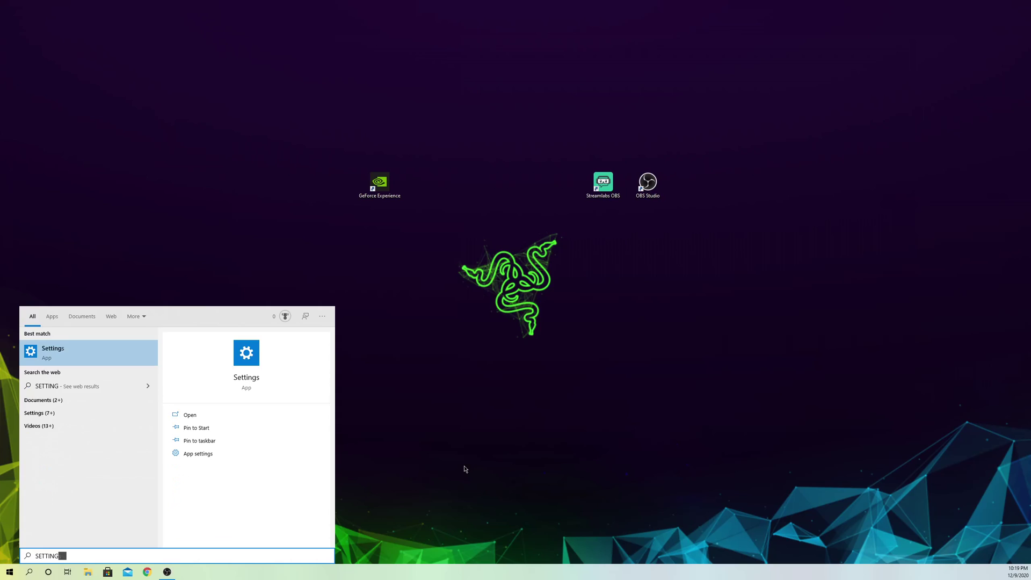
{"action": "key", "text": "Return"}
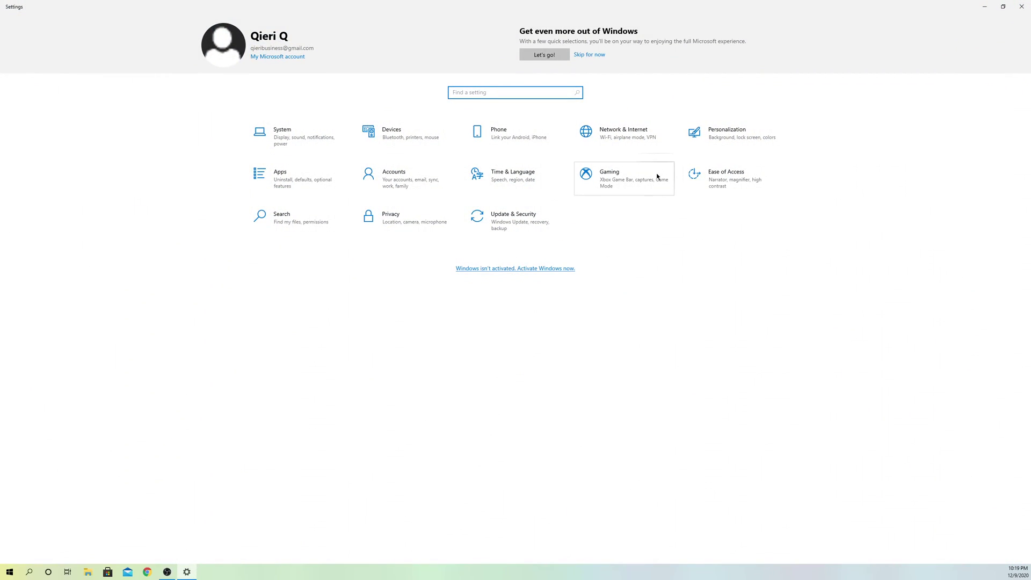
{"action": "left_click", "coordinate": [637, 144]}
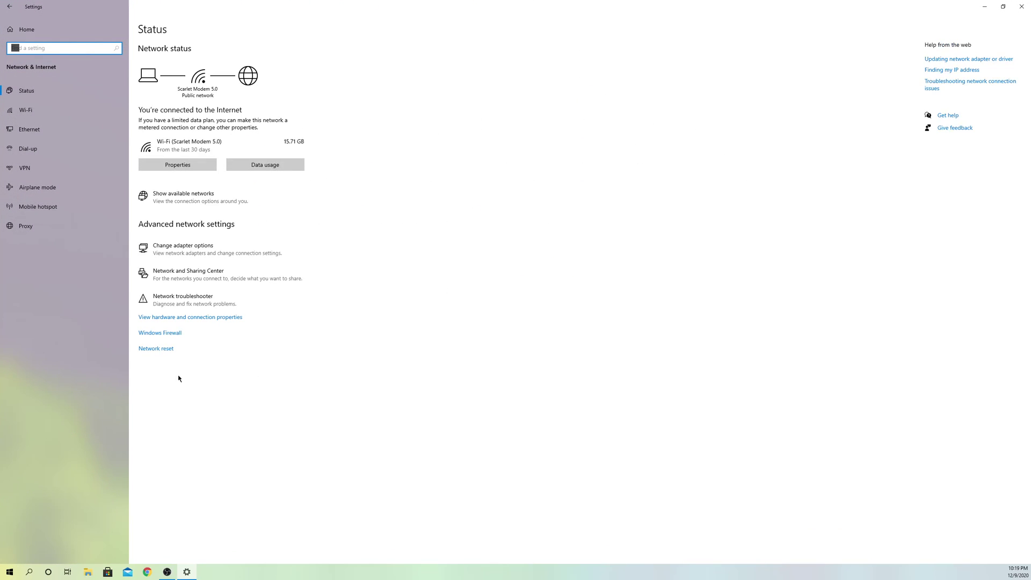
{"action": "left_click", "coordinate": [159, 334]}
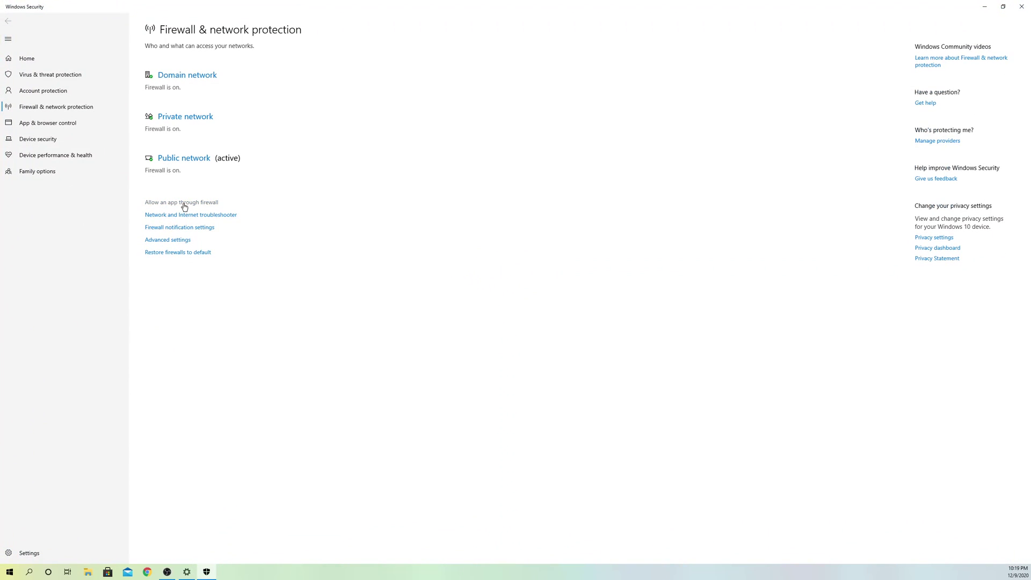
Confirm Streamlabs OBS is allowed on private and public networks, then close Windows Security and Settings.
{"action": "left_click", "coordinate": [202, 203]}
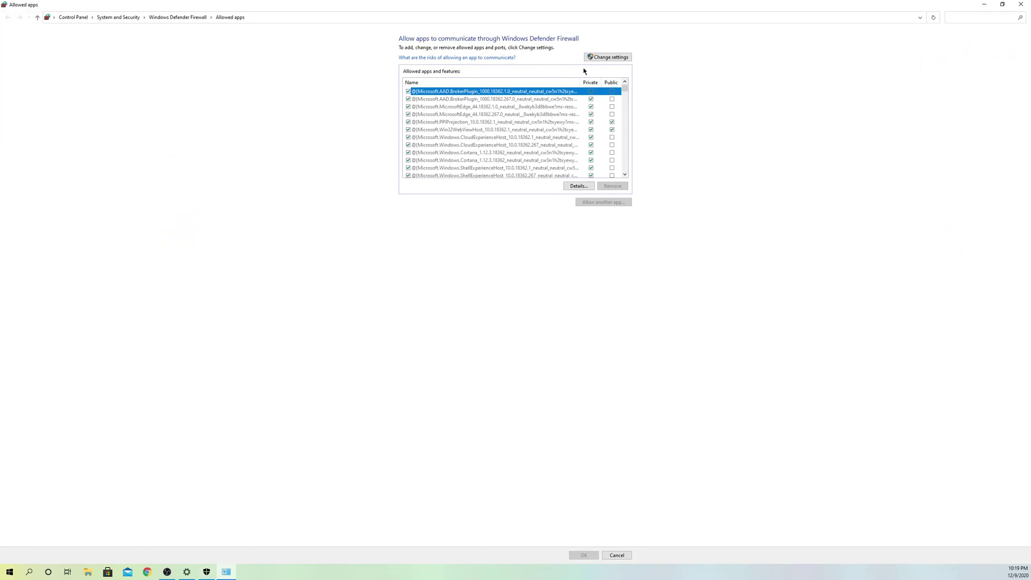
{"action": "left_click", "coordinate": [599, 59]}
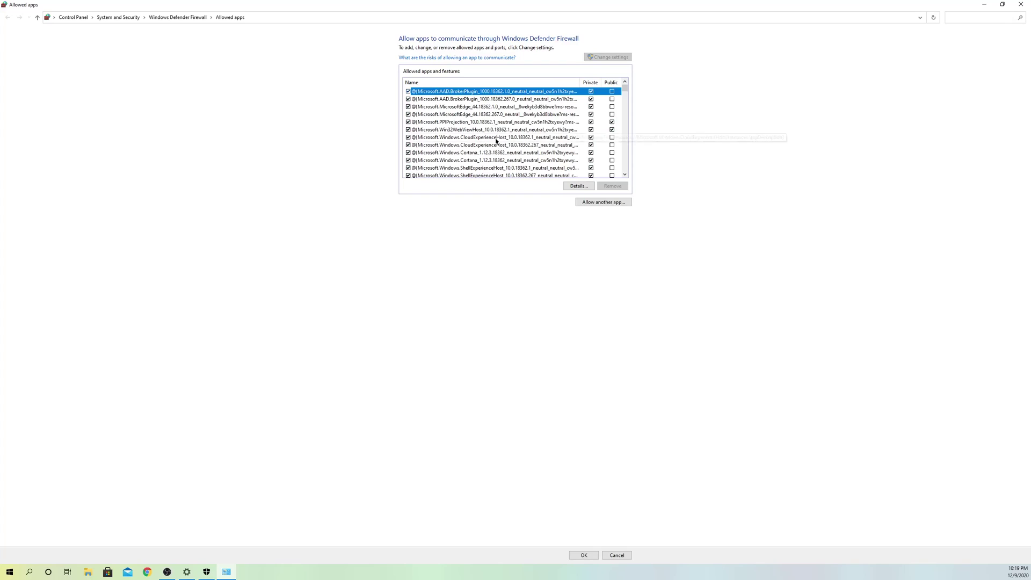
{"action": "scroll", "coordinate": [496, 141], "scroll_direction": "down", "scroll_amount": 3}
{"action": "scroll", "coordinate": [498, 139], "scroll_direction": "down", "scroll_amount": 10}
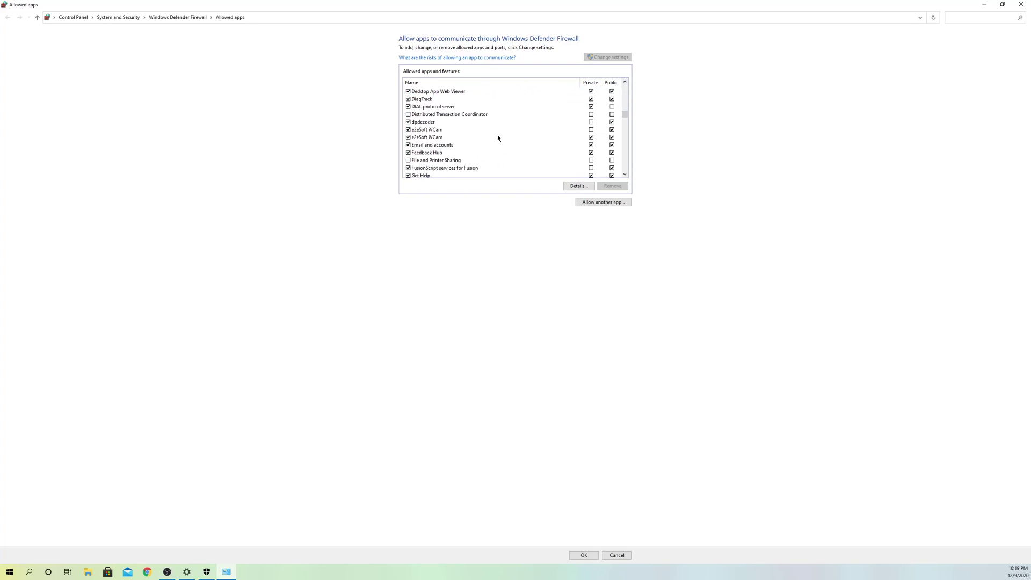
{"action": "scroll", "coordinate": [497, 138], "scroll_direction": "down", "scroll_amount": 15}
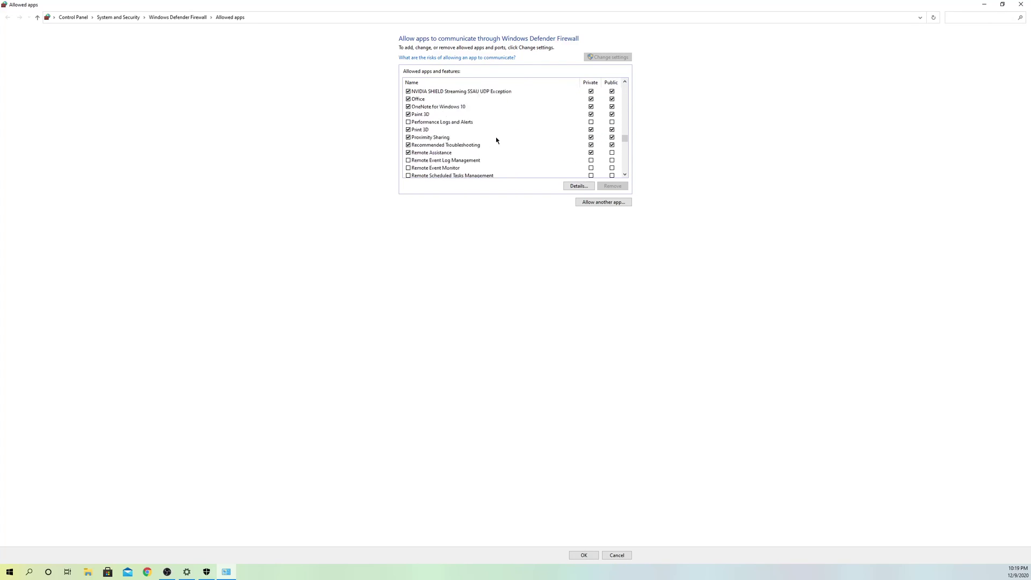
{"action": "scroll", "coordinate": [496, 139], "scroll_direction": "down", "scroll_amount": 3}
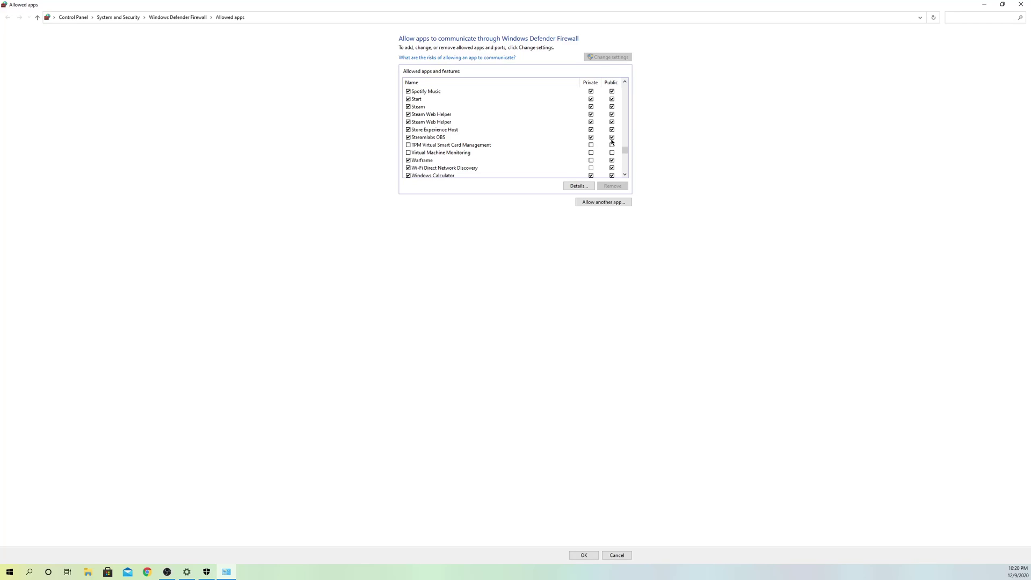
{"action": "left_click", "coordinate": [588, 558]}
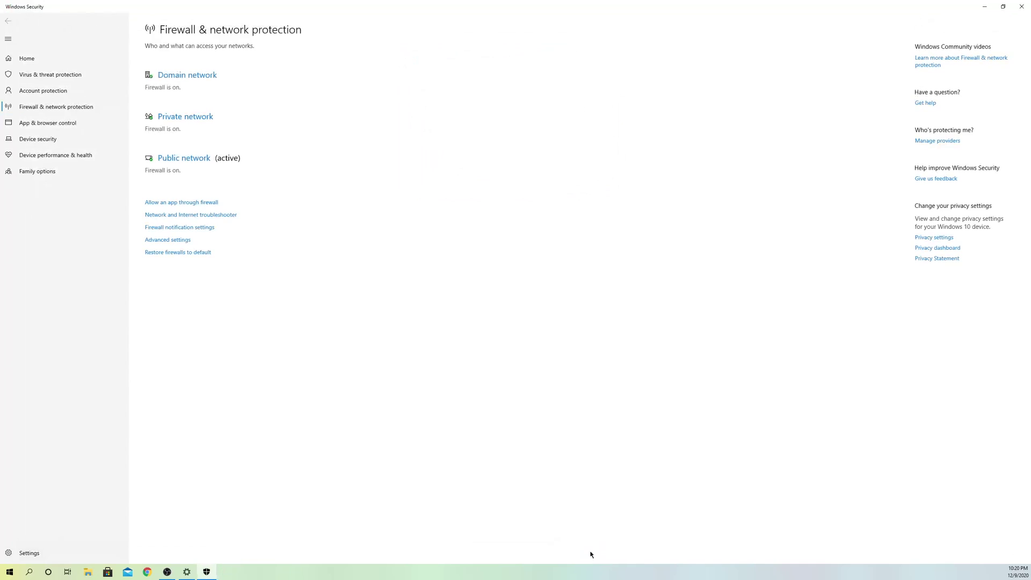
{"action": "left_click", "coordinate": [1024, 5]}
{"action": "left_click", "coordinate": [1025, 6]}
Launch Streamlabs OBS from its desktop shortcut, close it, and bring up Windows search.
{"action": "left_click", "coordinate": [604, 186]}
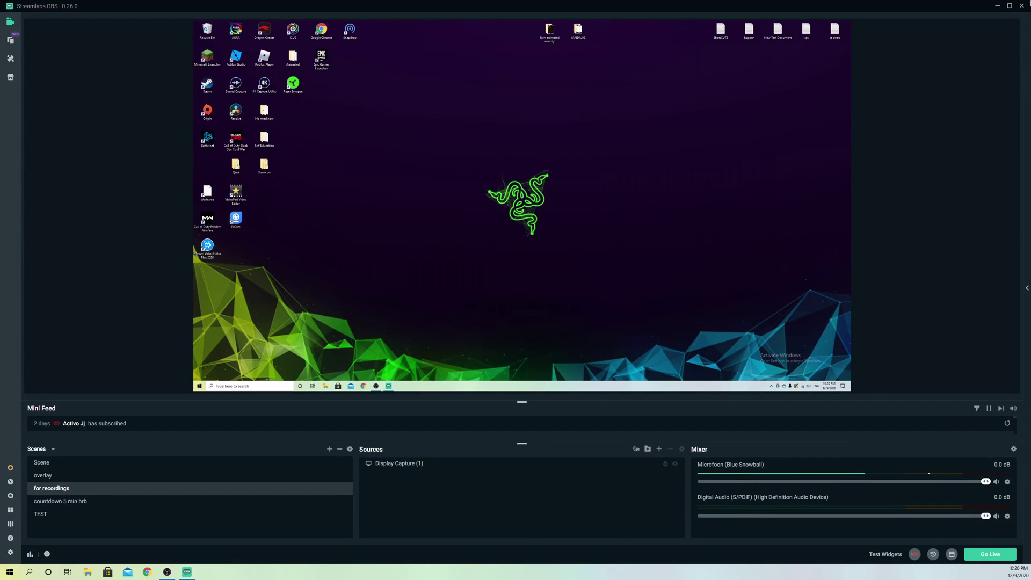
{"action": "left_click", "coordinate": [1022, 6]}
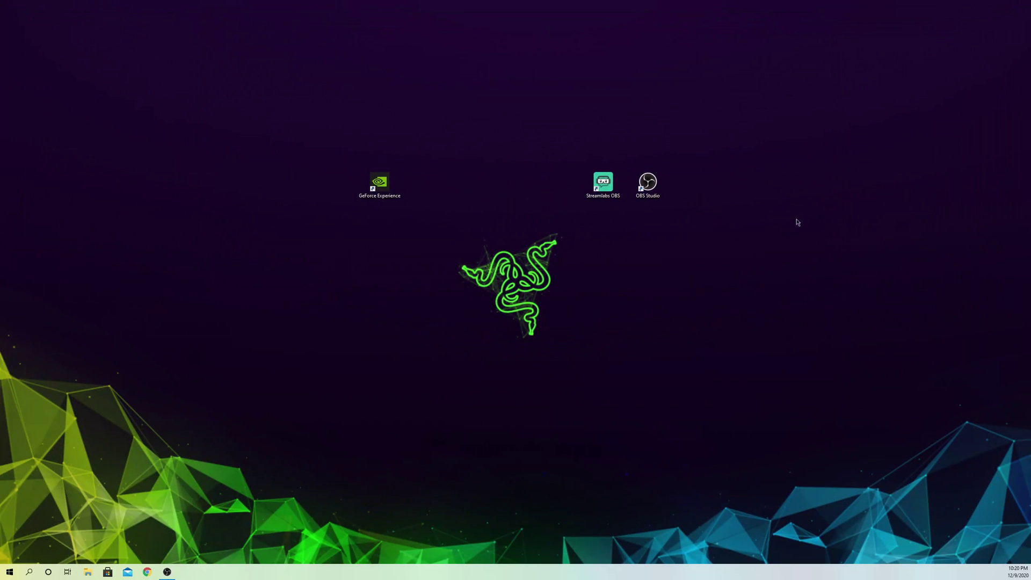
{"action": "left_click", "coordinate": [29, 572]}
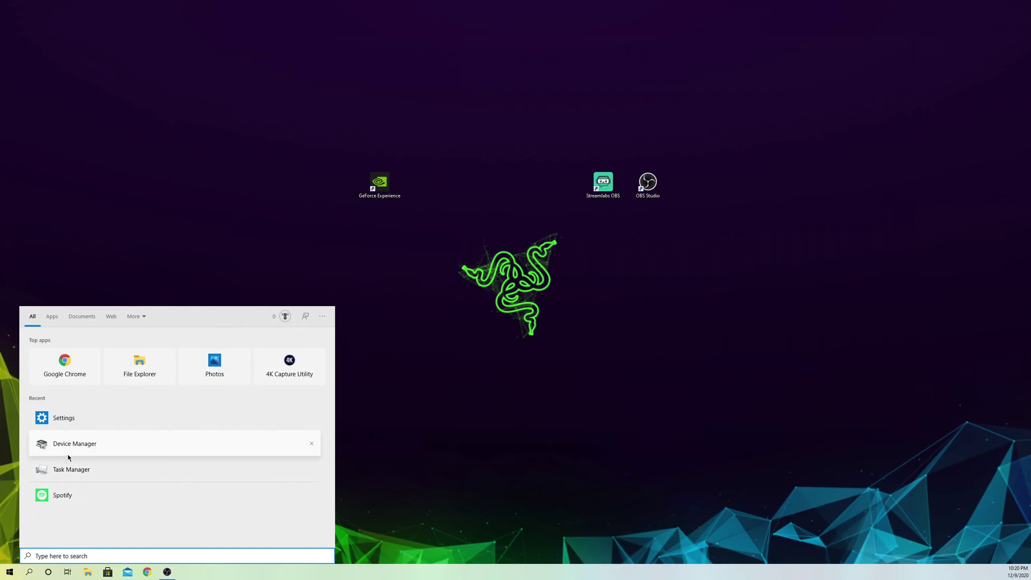
Check Task Manager's Performance memory view (7.3 of 31.9 GB in use), then close it.
{"action": "left_click", "coordinate": [104, 475]}
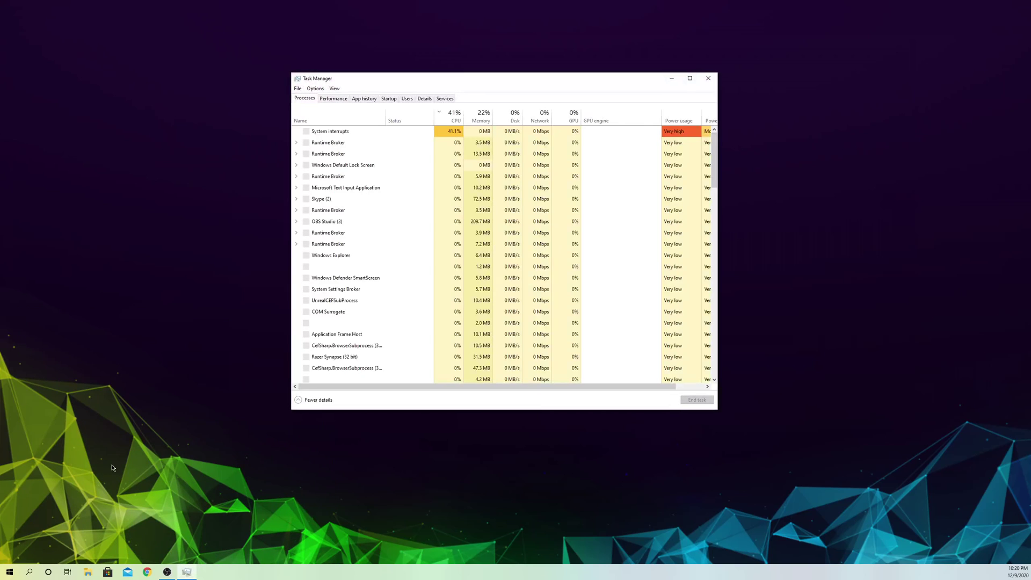
{"action": "left_click", "coordinate": [336, 98]}
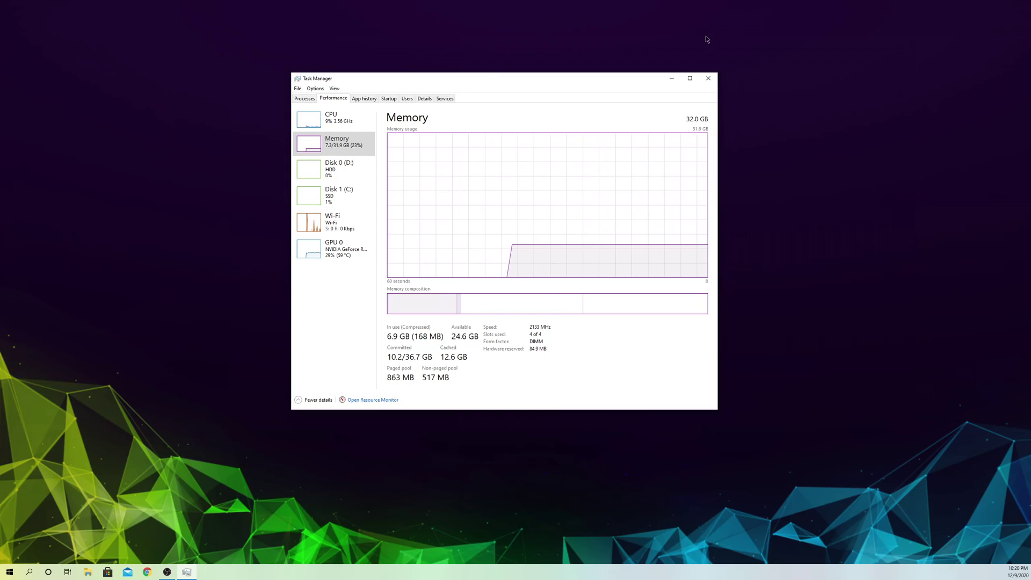
{"action": "left_click", "coordinate": [709, 80]}
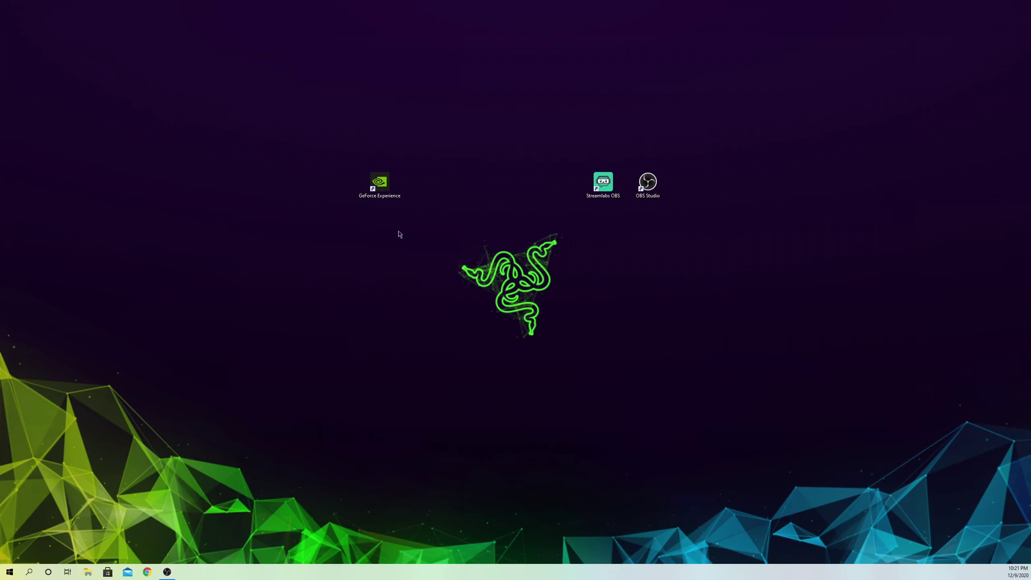
{"action": "left_click", "coordinate": [31, 573]}
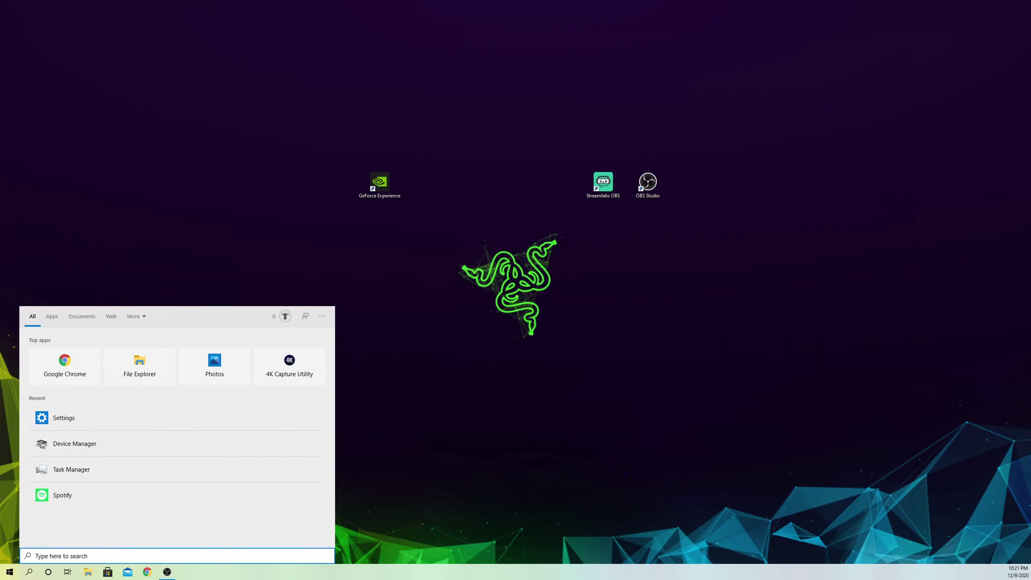
{"action": "left_click", "coordinate": [167, 572]}
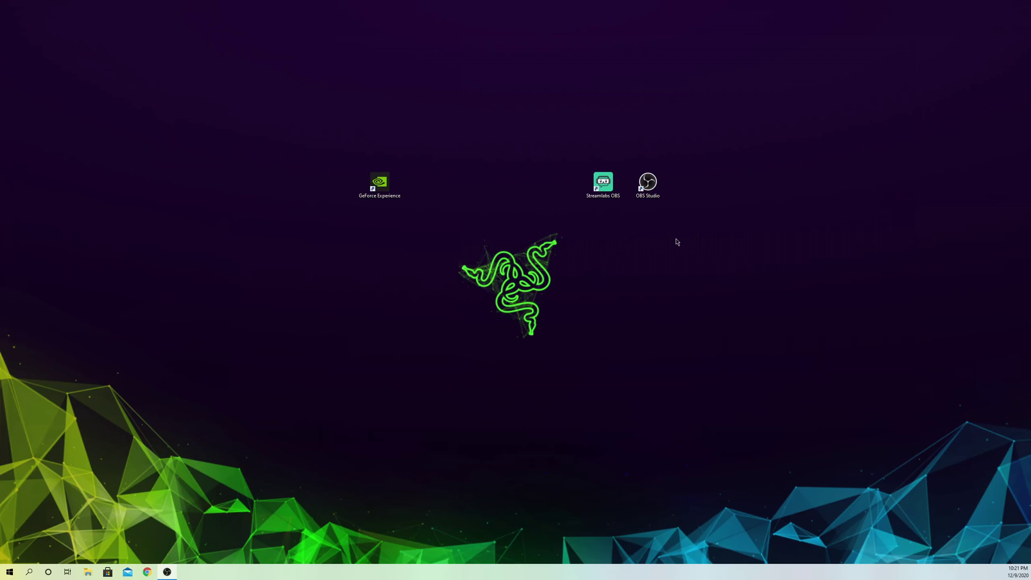
{"action": "left_click", "coordinate": [393, 186]}
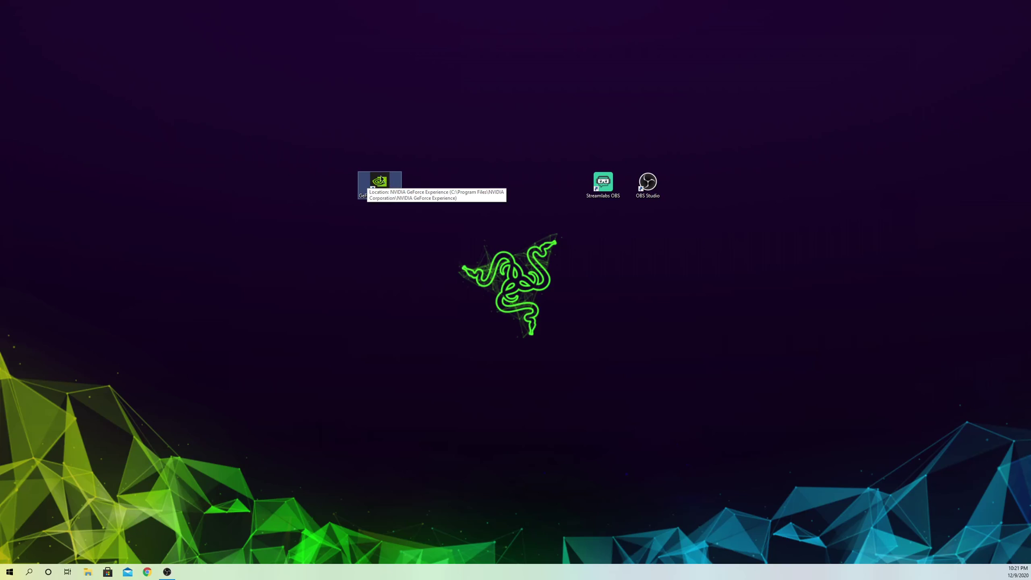
{"action": "double_click", "coordinate": [398, 184]}
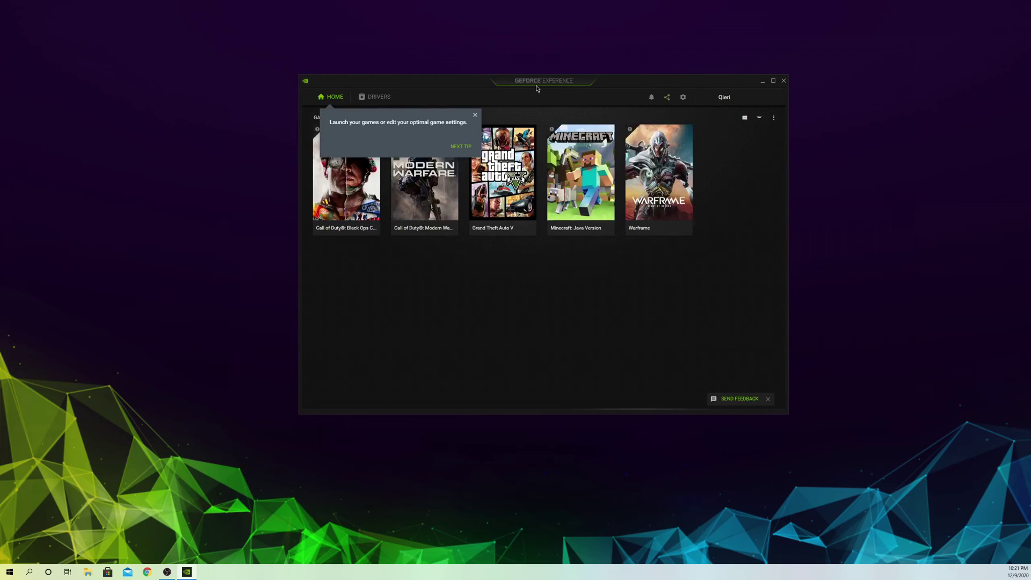
{"action": "left_click", "coordinate": [370, 101]}
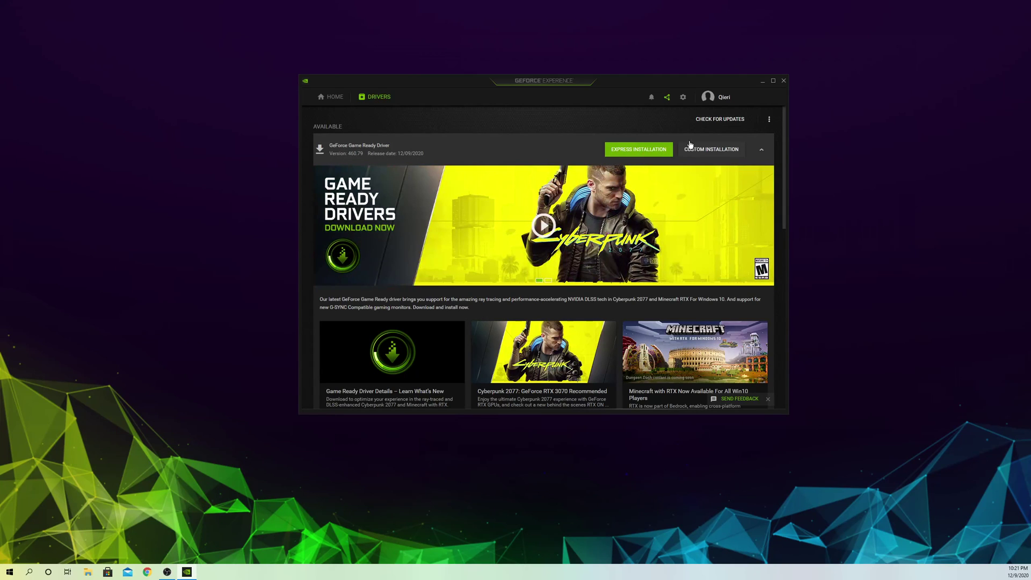
{"action": "left_click", "coordinate": [784, 82]}
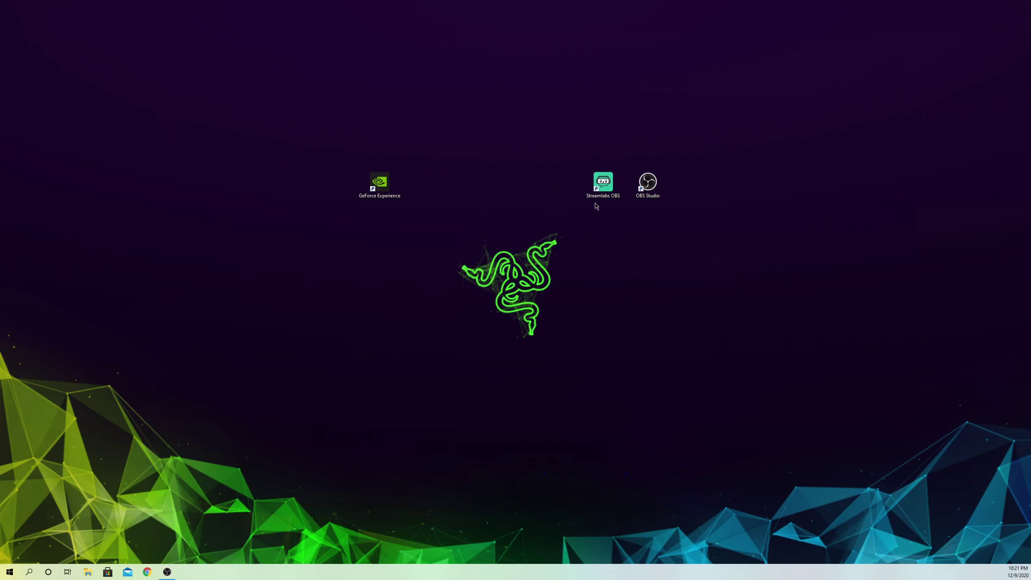
Nudge the Streamlabs OBS shortcut left and launch Device Manager from Windows search.
{"action": "left_click_drag", "start_coordinate": [609, 194], "coordinate": [564, 195]}
{"action": "left_click", "coordinate": [594, 222]}
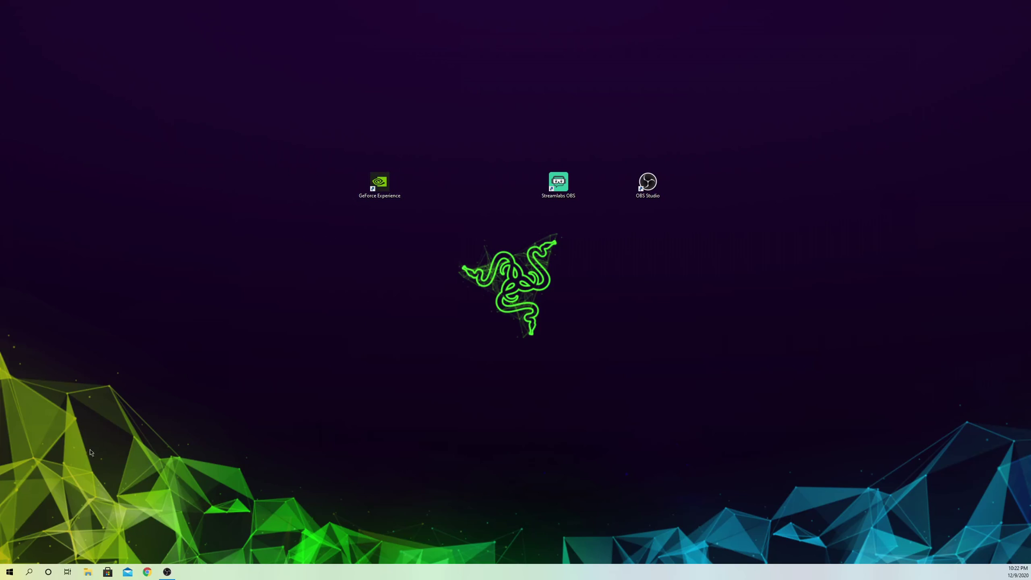
{"action": "left_click", "coordinate": [29, 572]}
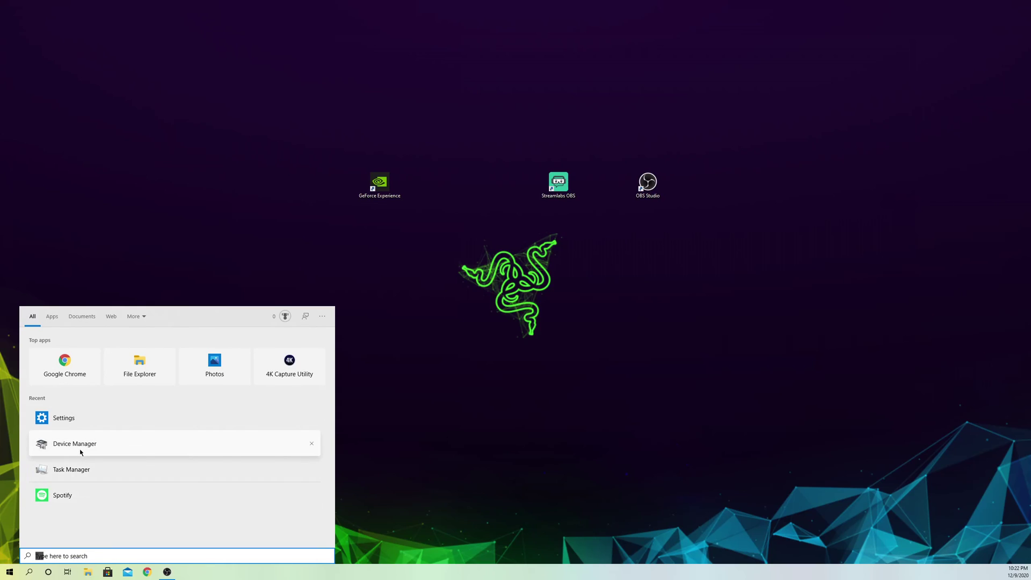
{"action": "left_click", "coordinate": [129, 444]}
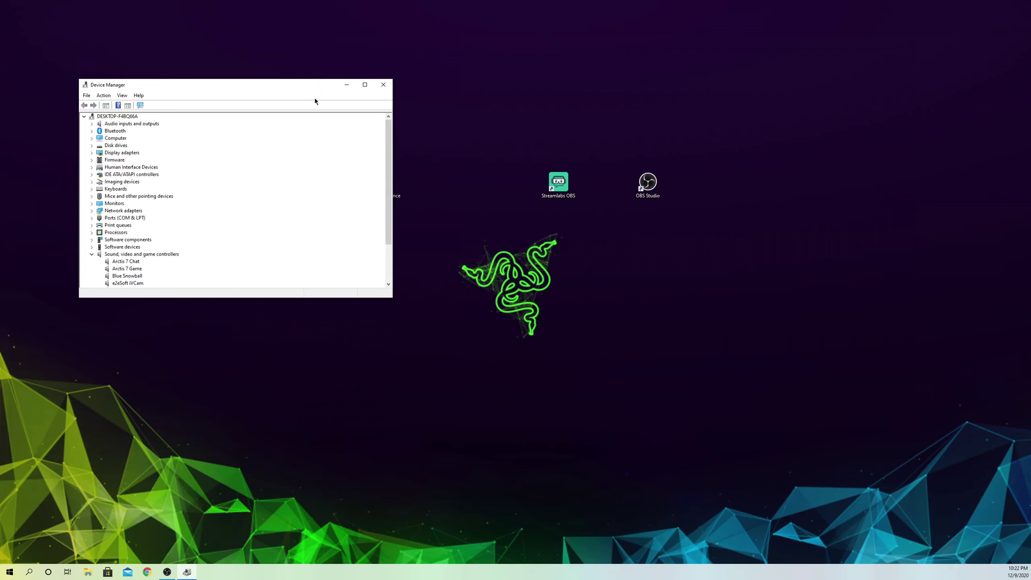
{"action": "left_click", "coordinate": [122, 153]}
{"action": "double_click", "coordinate": [122, 154]}
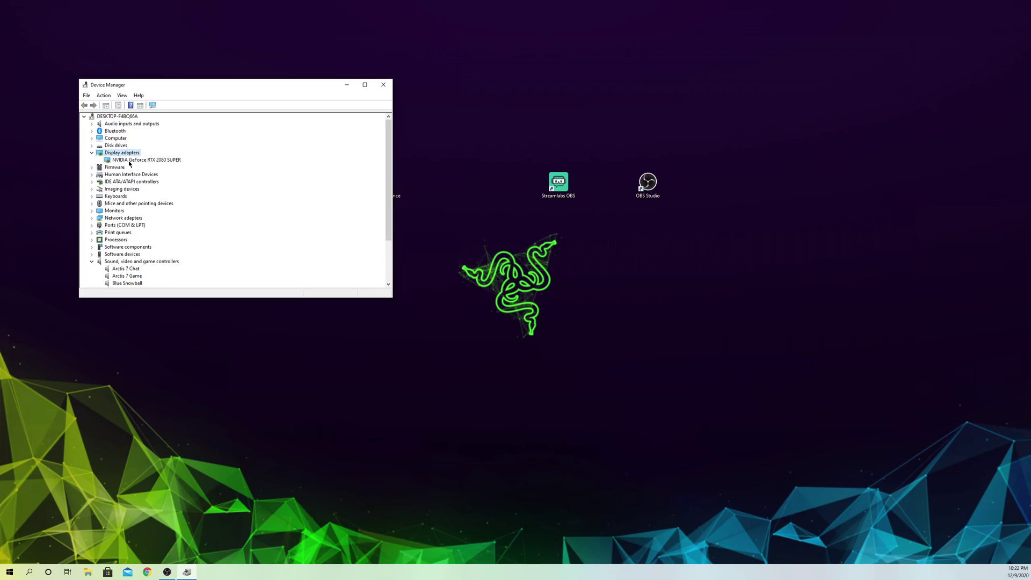
{"action": "double_click", "coordinate": [129, 160]}
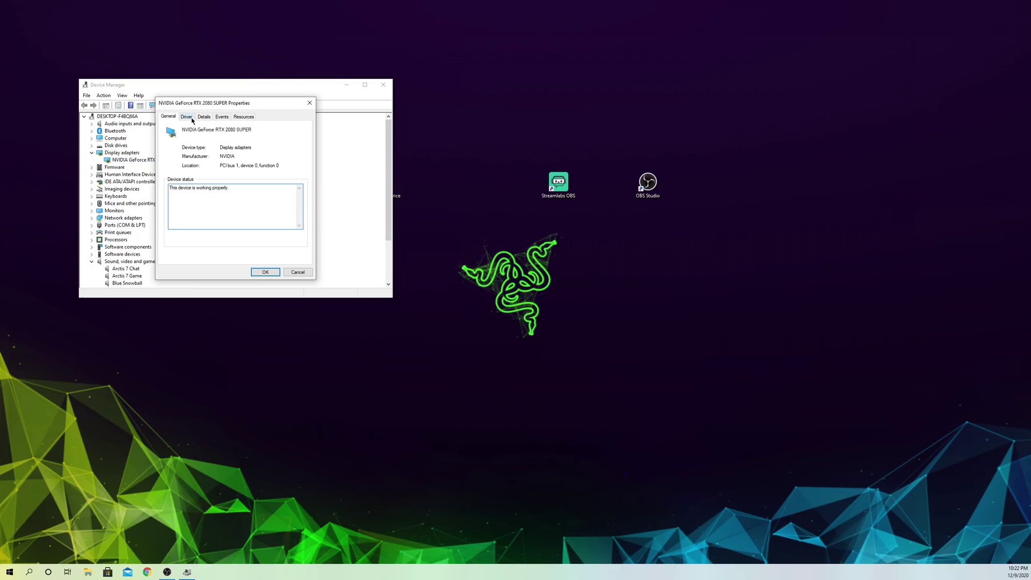
{"action": "left_click", "coordinate": [191, 120]}
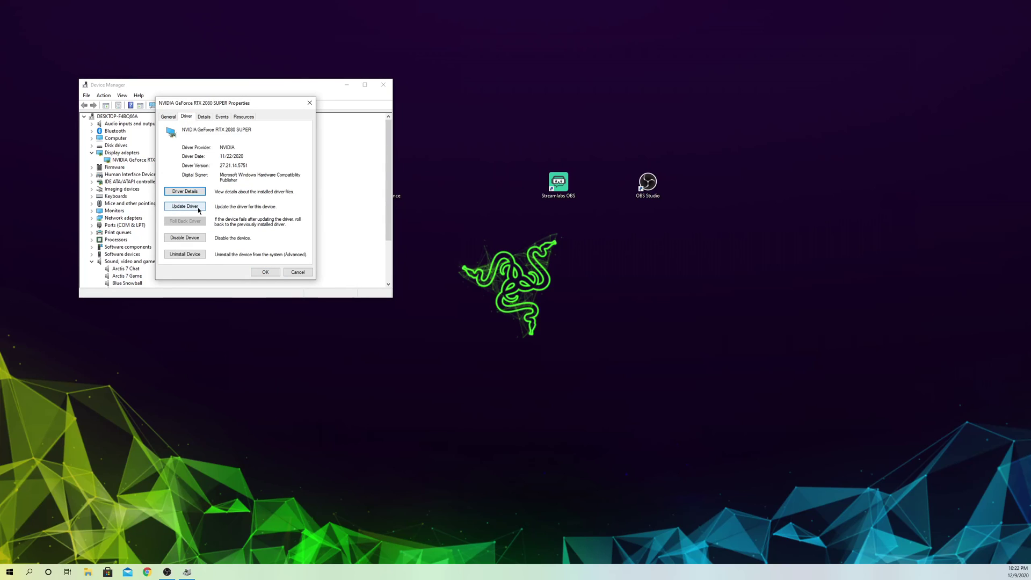
{"action": "left_click", "coordinate": [185, 207]}
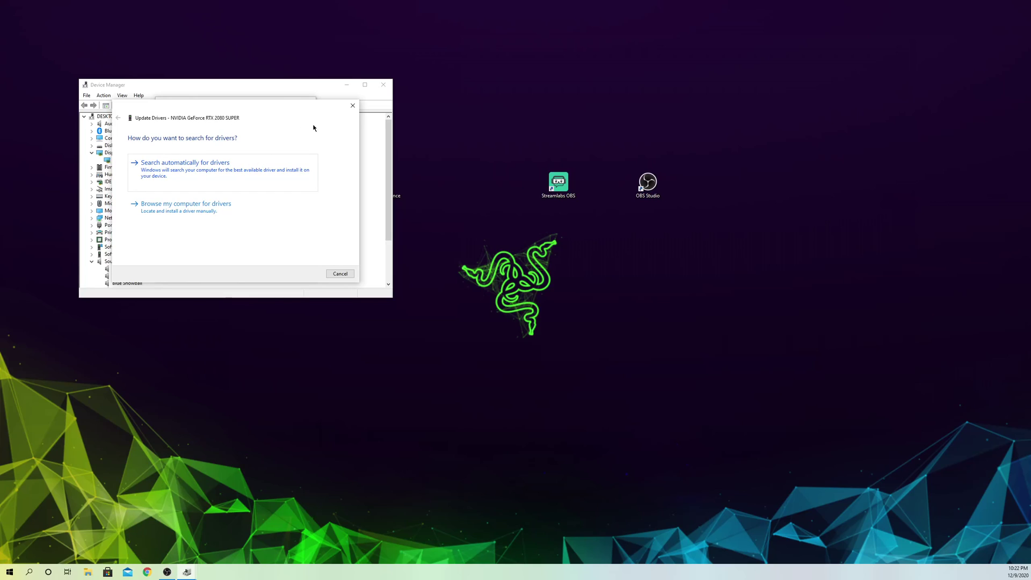
{"action": "left_click", "coordinate": [352, 107]}
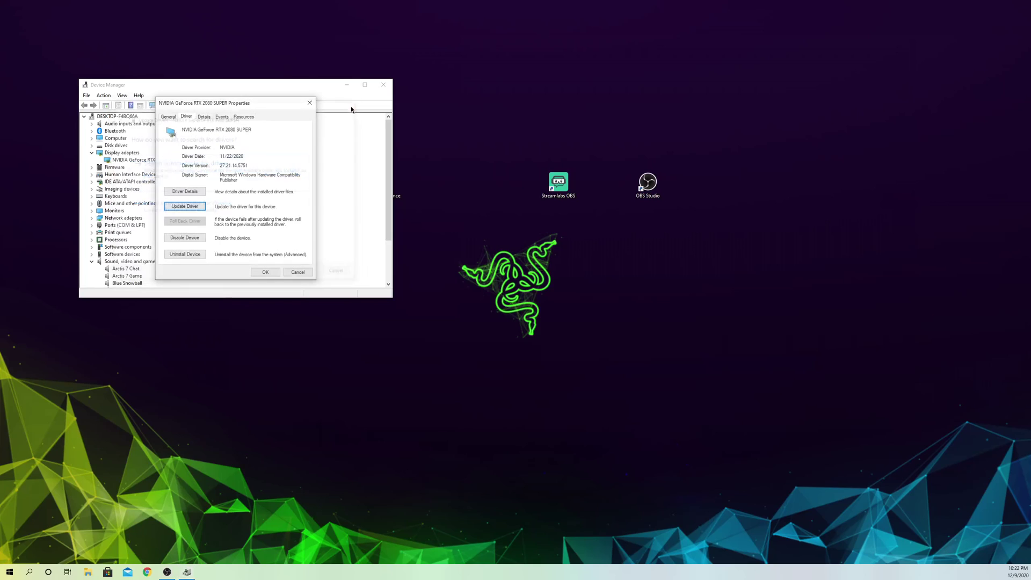
{"action": "left_click", "coordinate": [310, 100]}
Close Device Manager and reposition the Streamlabs OBS shortcut higher up the desktop.
{"action": "left_click", "coordinate": [383, 85]}
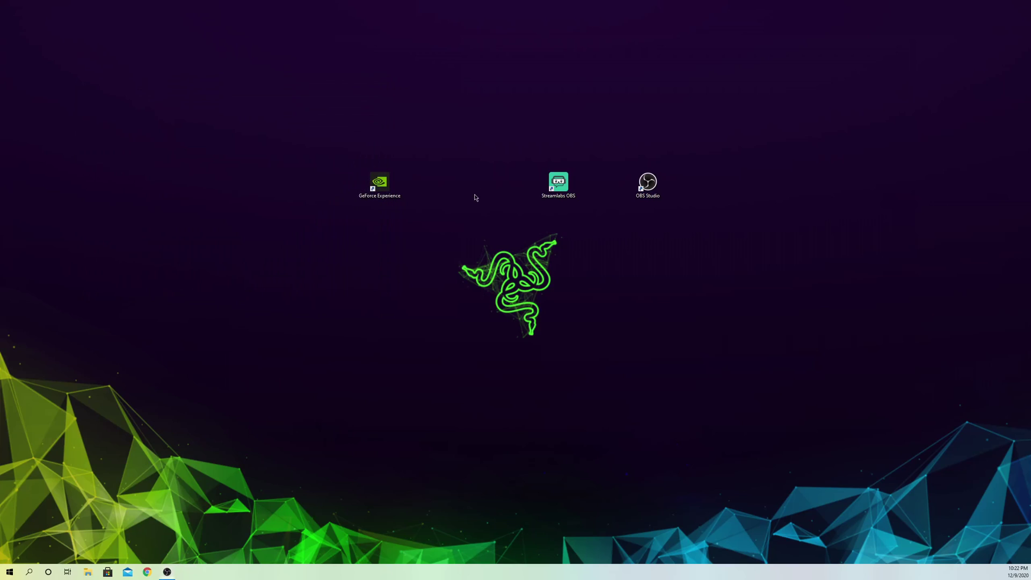
{"action": "left_click_drag", "start_coordinate": [558, 173], "coordinate": [738, 105]}
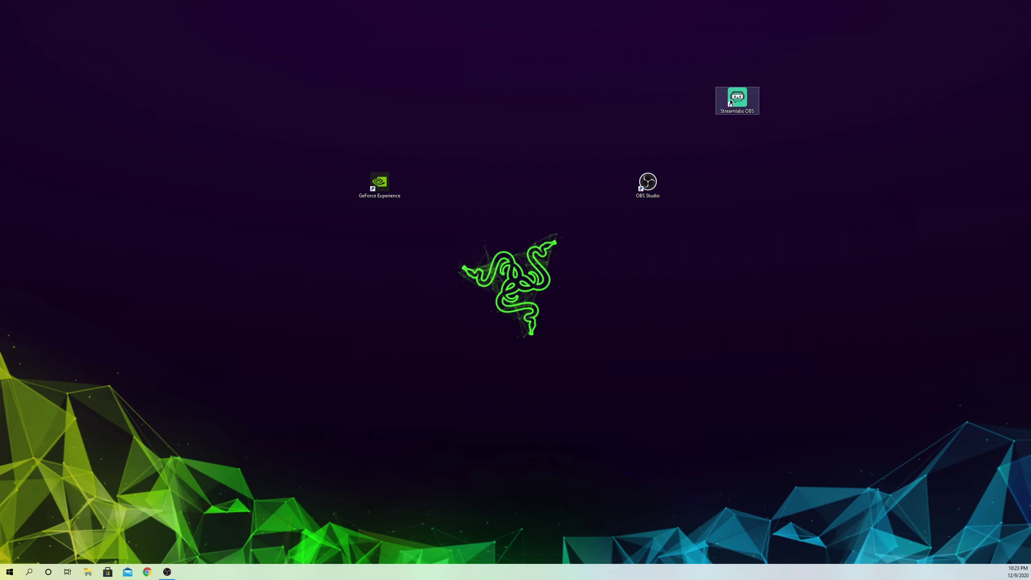
{"action": "left_click_drag", "start_coordinate": [724, 98], "coordinate": [648, 123]}
{"action": "left_click", "coordinate": [680, 229]}
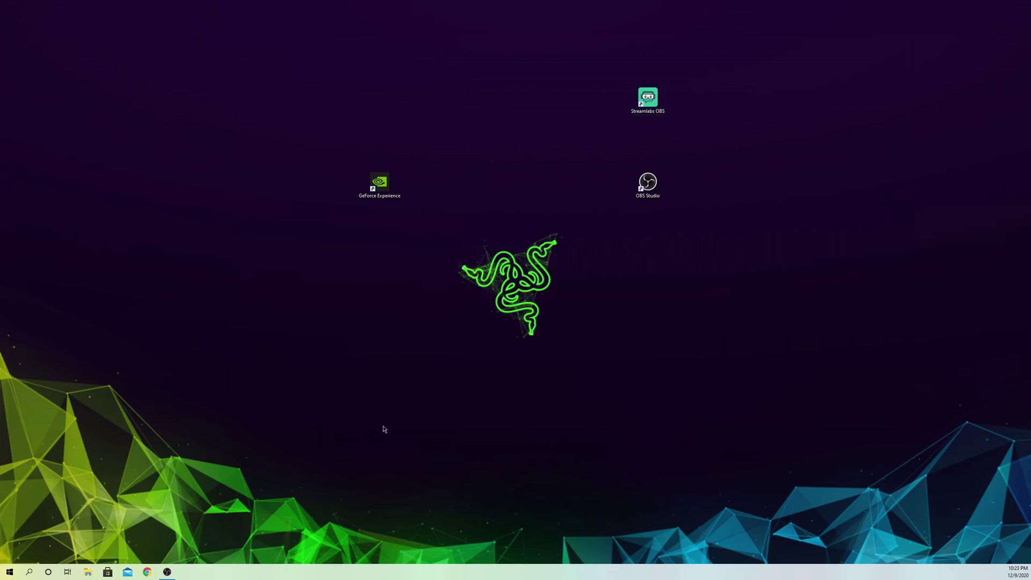
Search 'STRE' and choose Uninstall on the Streamlabs OBS result.
{"action": "left_click", "coordinate": [29, 571]}
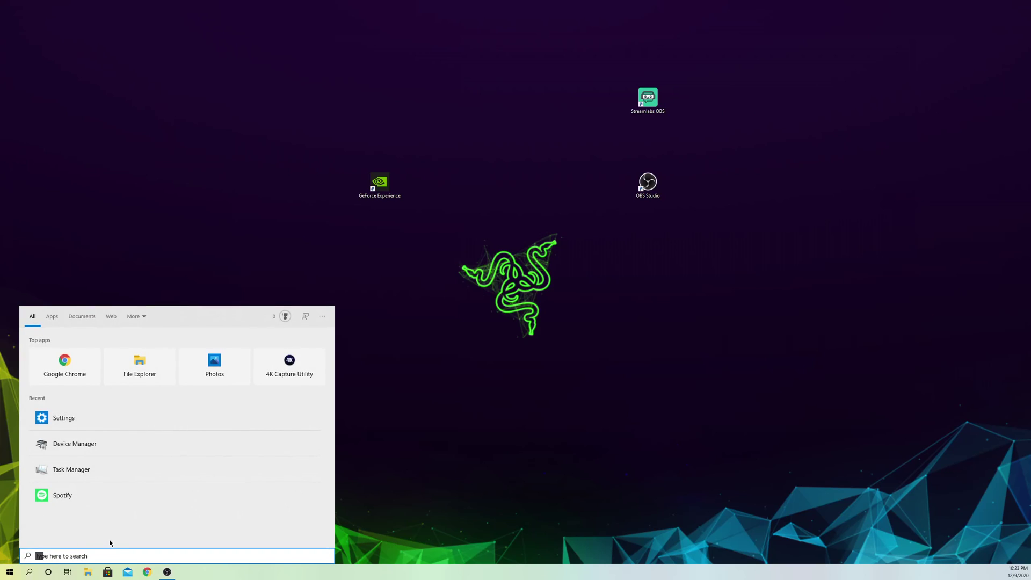
{"action": "type", "text": "STRE"}
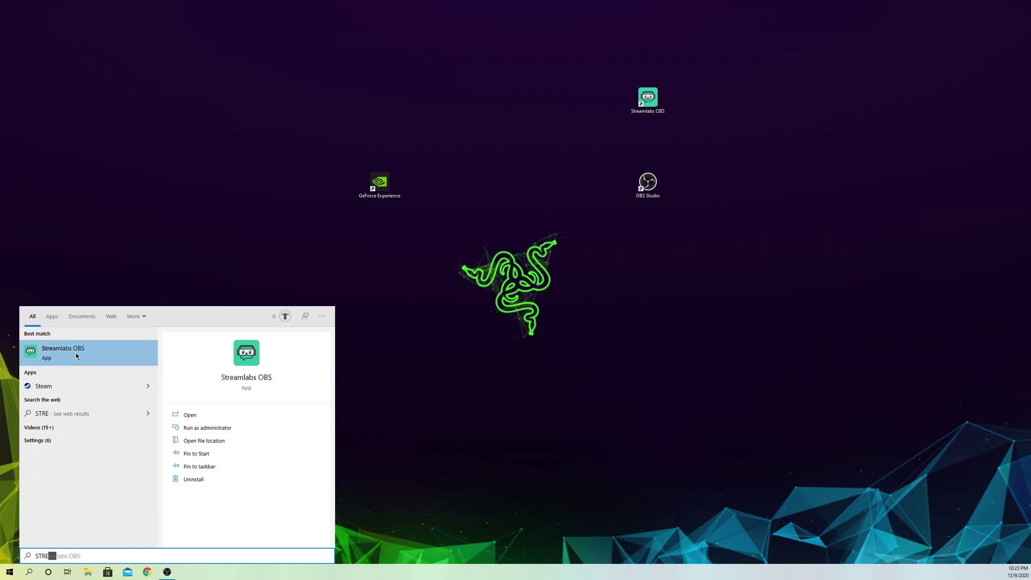
{"action": "right_click", "coordinate": [76, 353]}
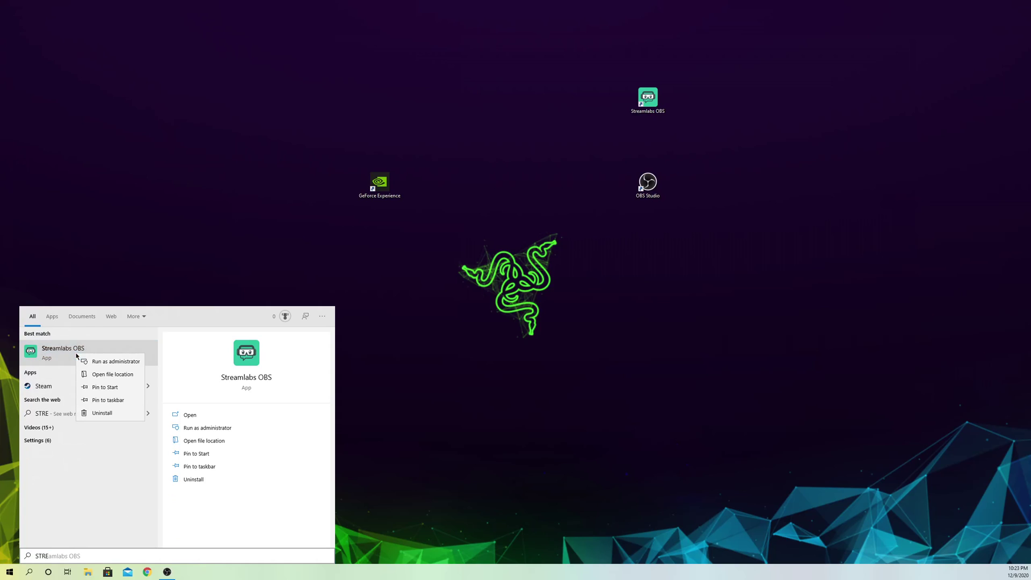
{"action": "left_click", "coordinate": [125, 414]}
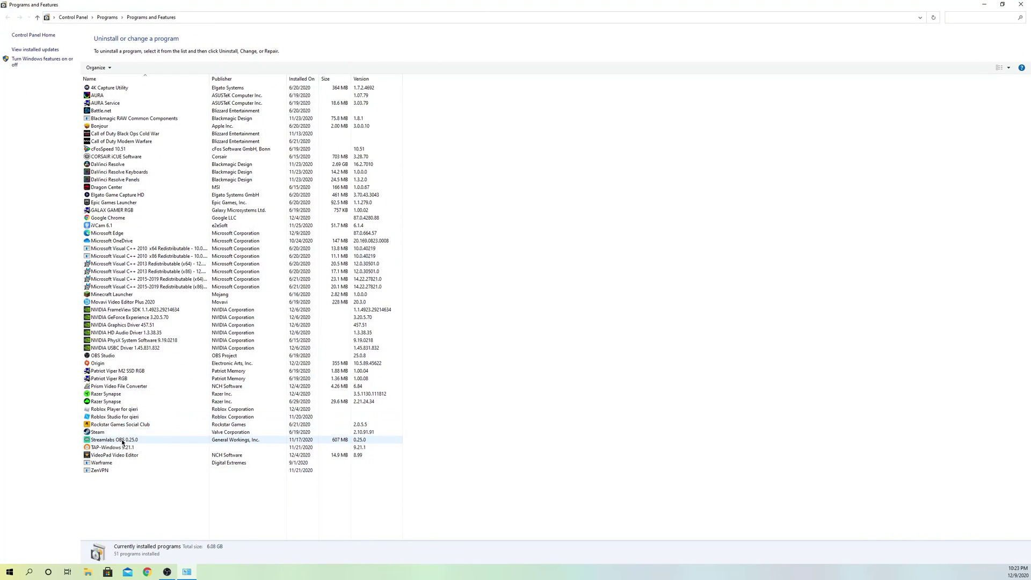
Bring up Streamlabs OBS's Uninstall option in Programs and Features, then dismiss it without uninstalling.
{"action": "left_click", "coordinate": [123, 440]}
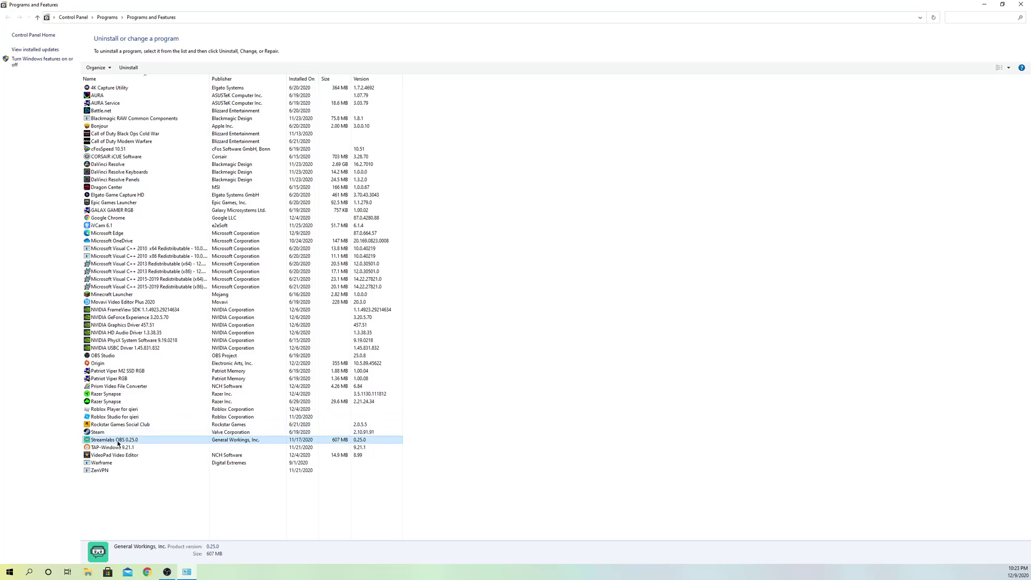
{"action": "right_click", "coordinate": [118, 443]}
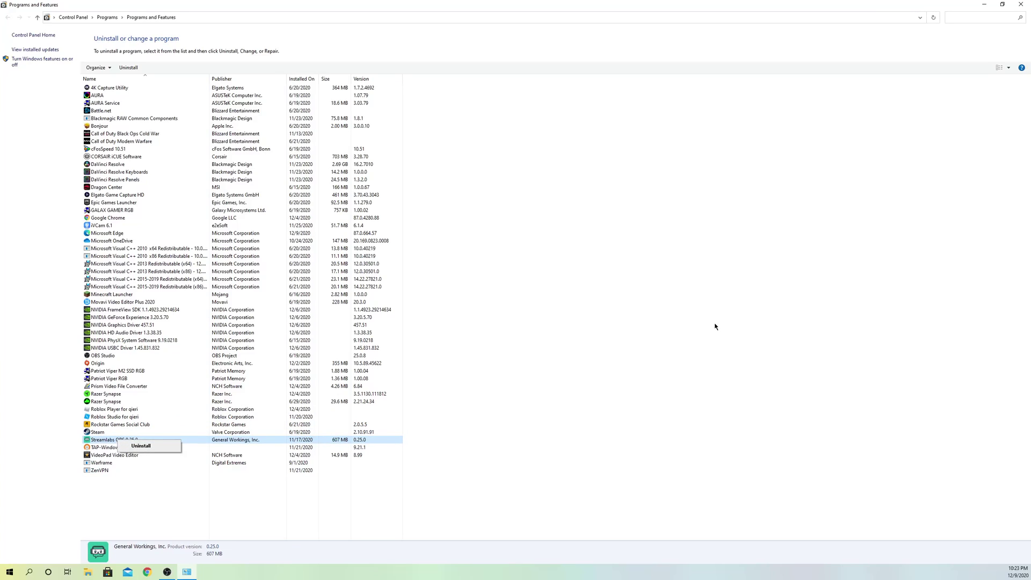
{"action": "left_click", "coordinate": [602, 360]}
Close the Programs and Features window to return to the desktop.
{"action": "left_click", "coordinate": [1021, 4]}
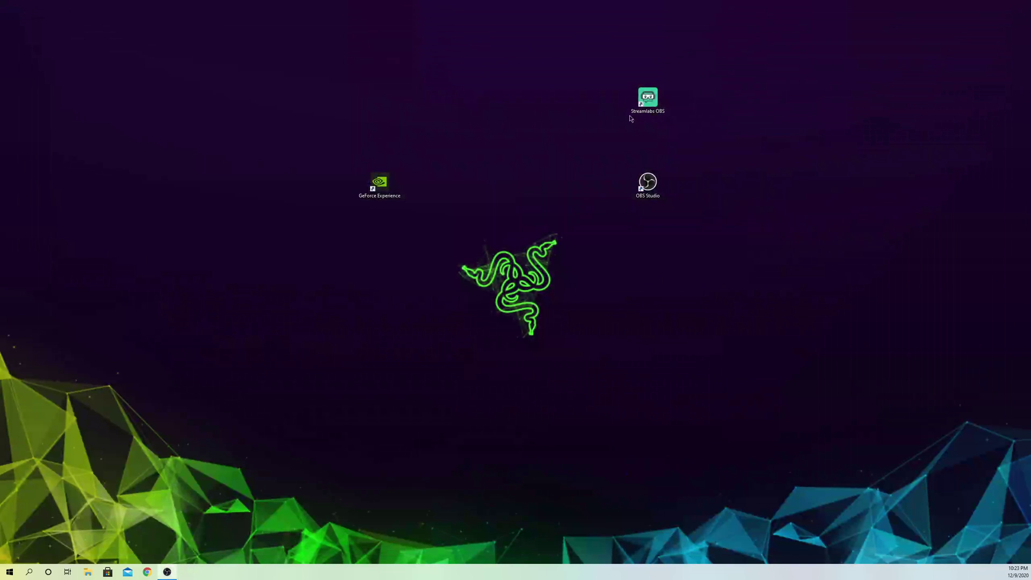